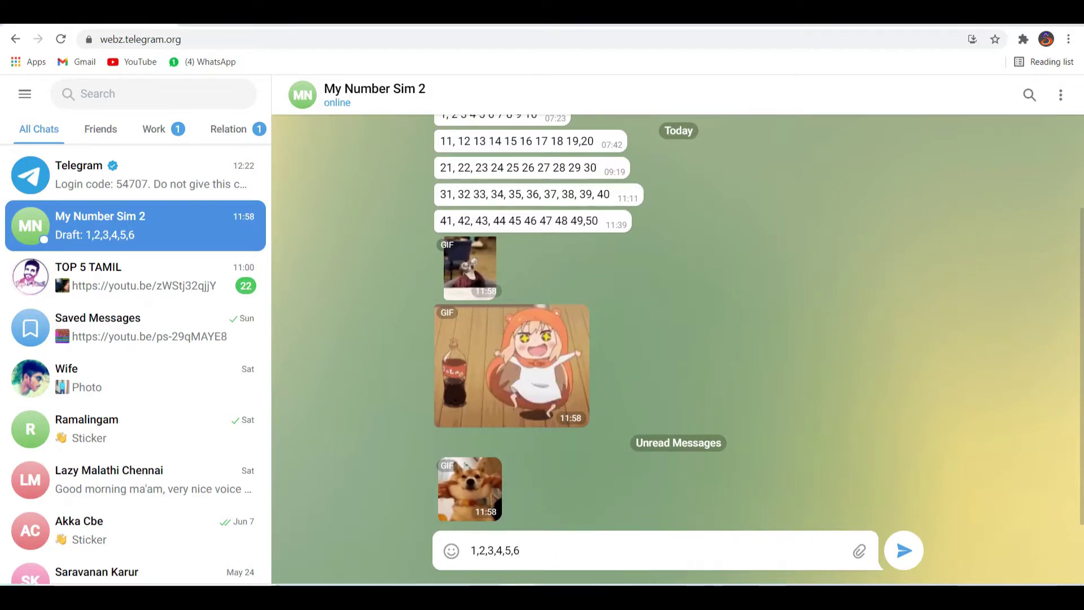
# Erase the leftover draft text from the My Number Sim 2 message box.
pyautogui.press('BackSpace')
pyautogui.press('BackSpace')
pyautogui.press('BackSpace')
pyautogui.press('BackSpace')
pyautogui.press('BackSpace')
pyautogui.press('BackSpace')
pyautogui.press('BackSpace')
pyautogui.press('BackSpace')
pyautogui.press('BackSpace')
pyautogui.press('BackSpace')
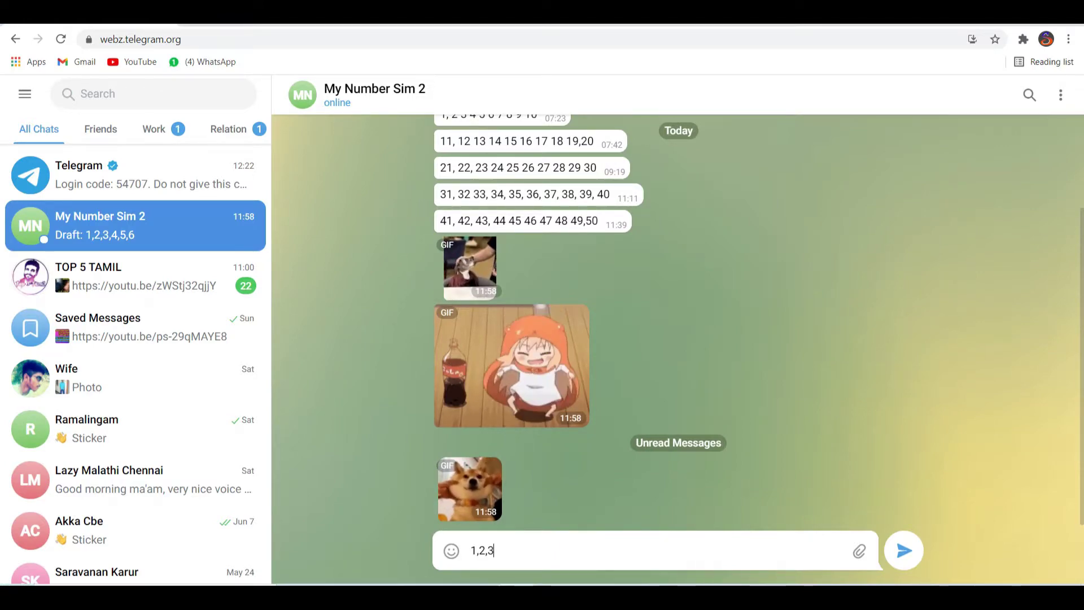
pyautogui.press('BackSpace')
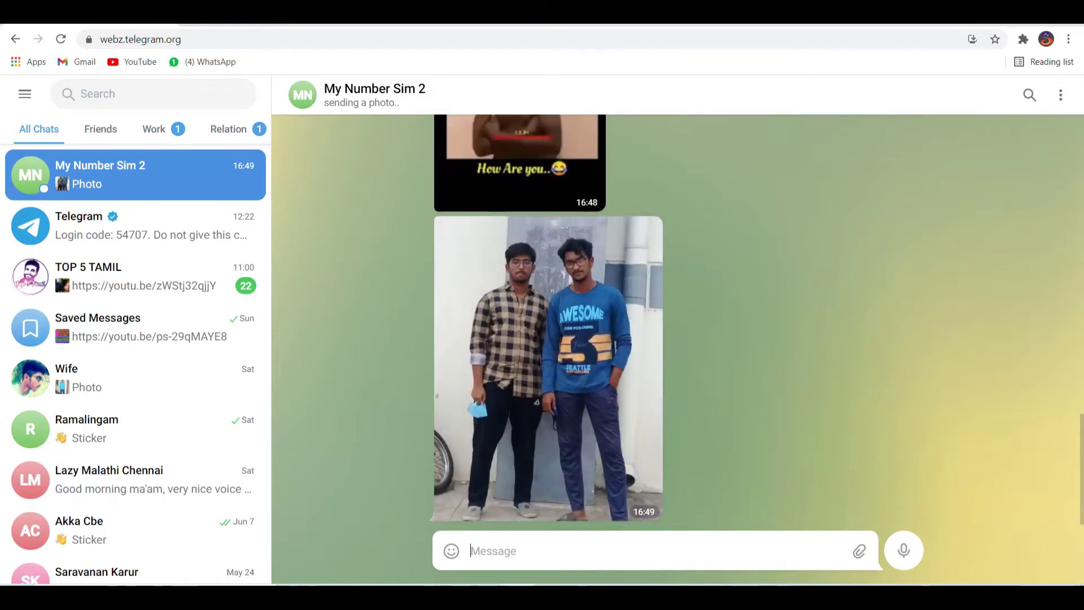
# Scroll up and down through the earlier messages and media in the My Number Sim 2 chat.
pyautogui.scroll(5, 556, 319)
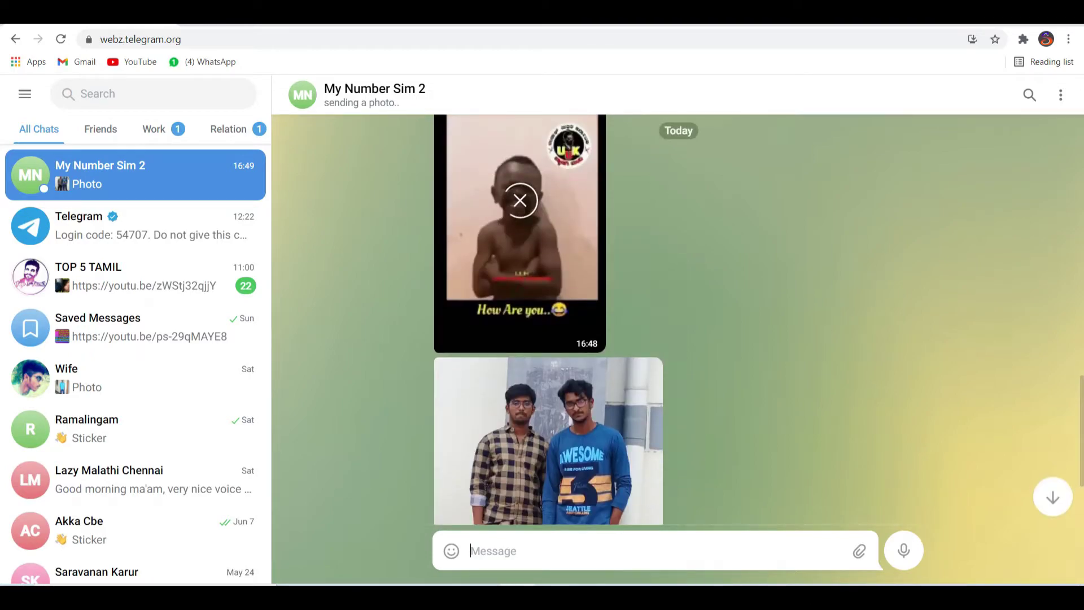
pyautogui.scroll(6, 556, 319)
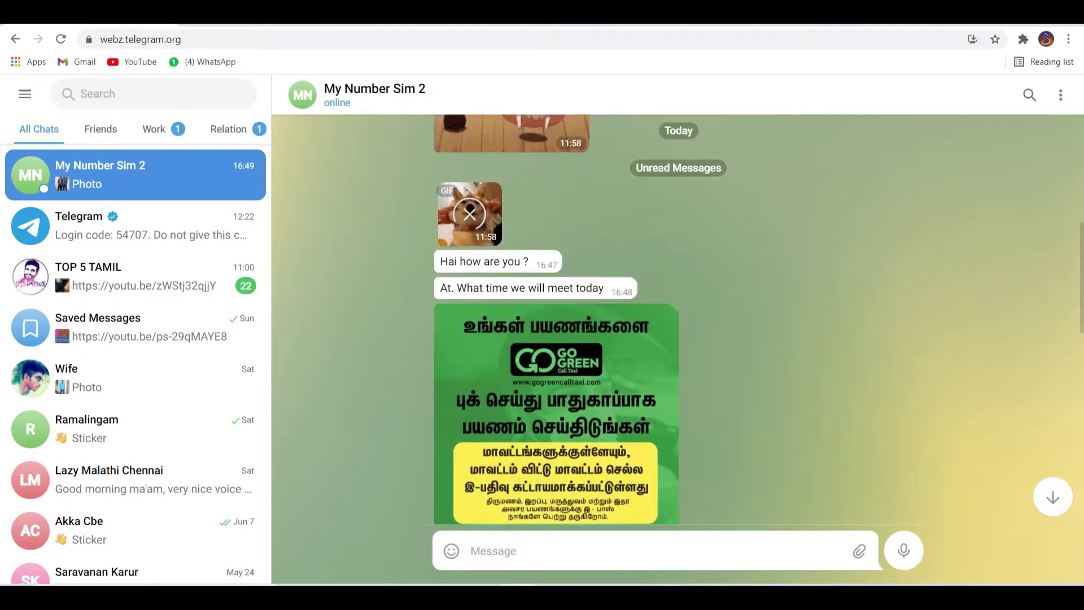
pyautogui.scroll(-5, 556, 318)
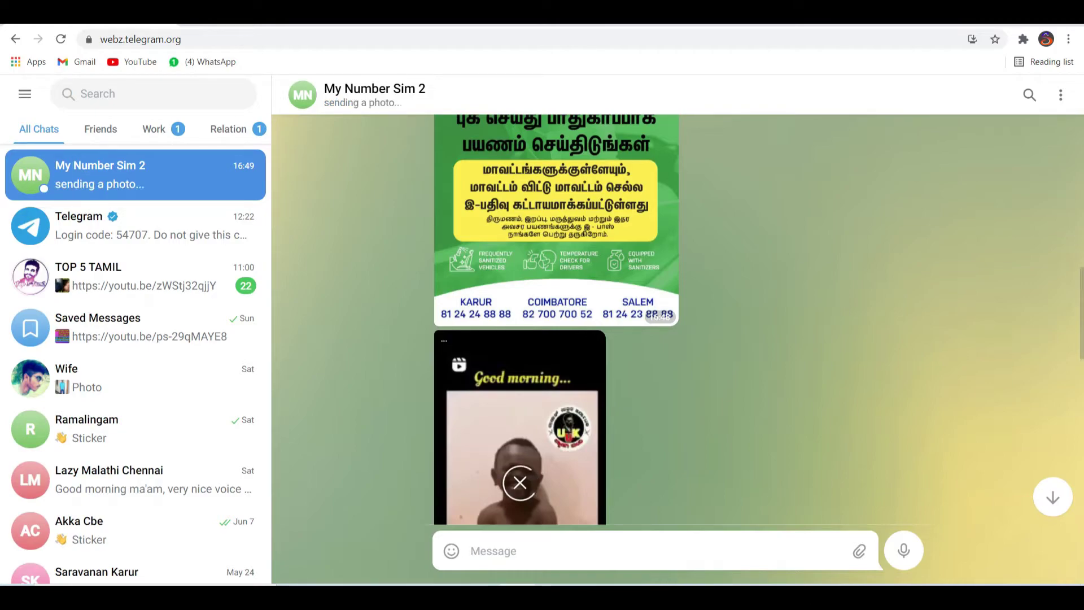
pyautogui.scroll(-12, 556, 320)
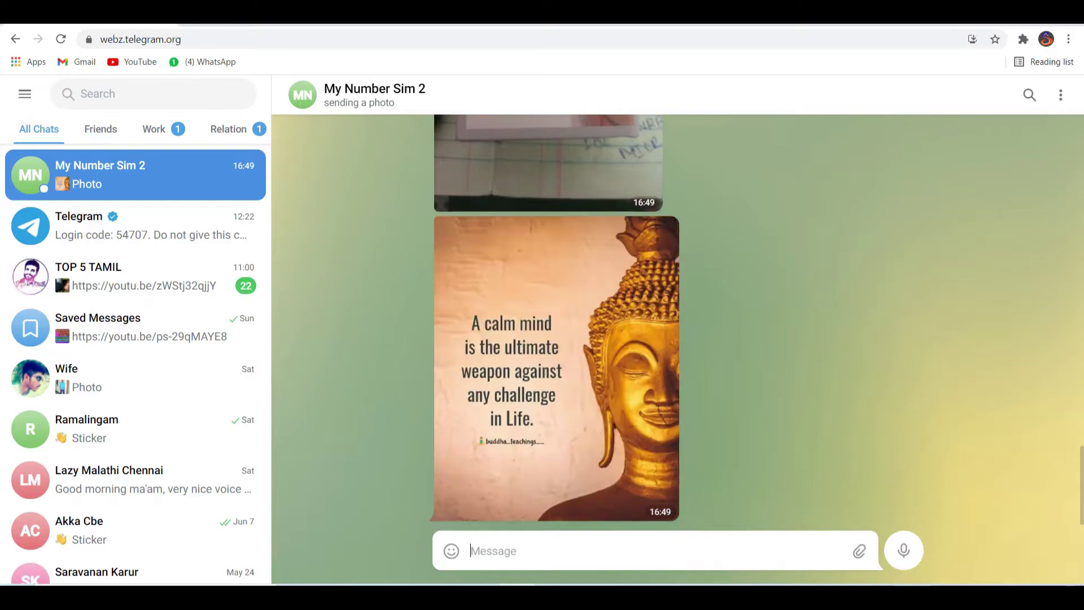
pyautogui.scroll(10, 565, 316)
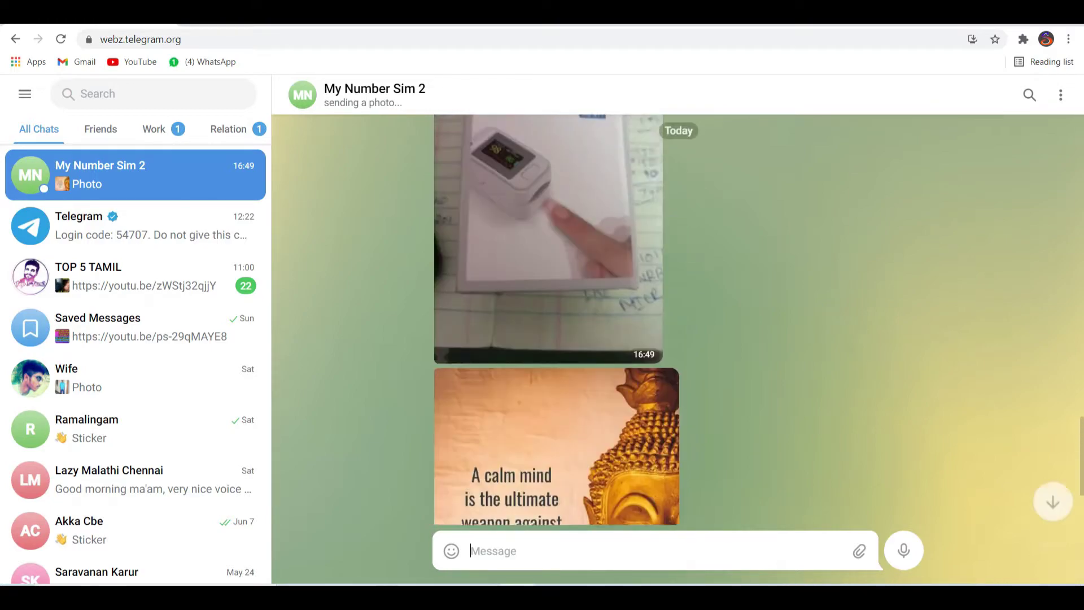
pyautogui.scroll(3, 565, 316)
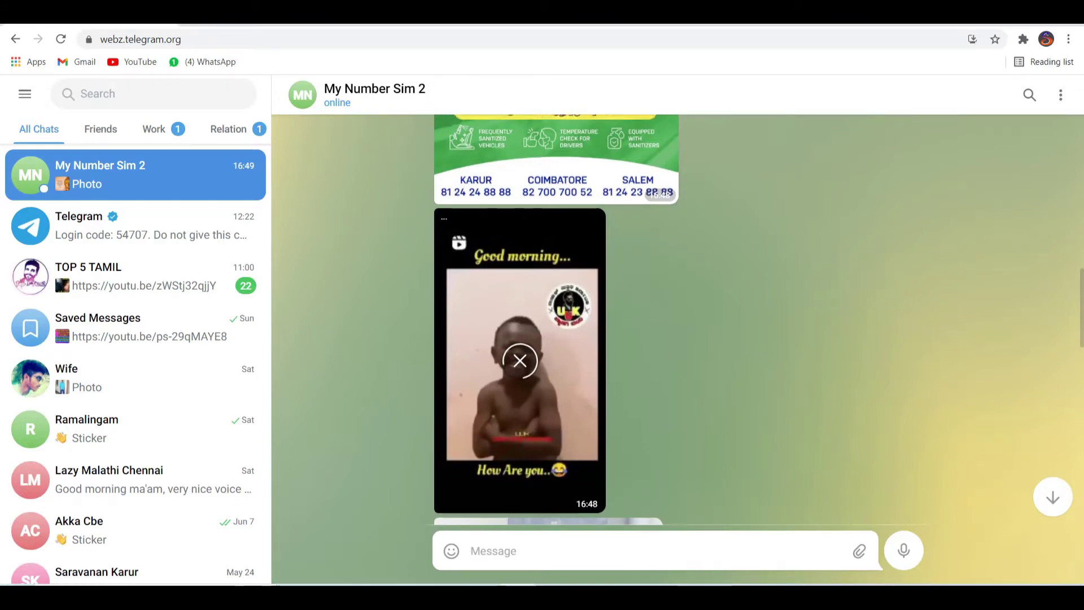
pyautogui.scroll(6, 564, 316)
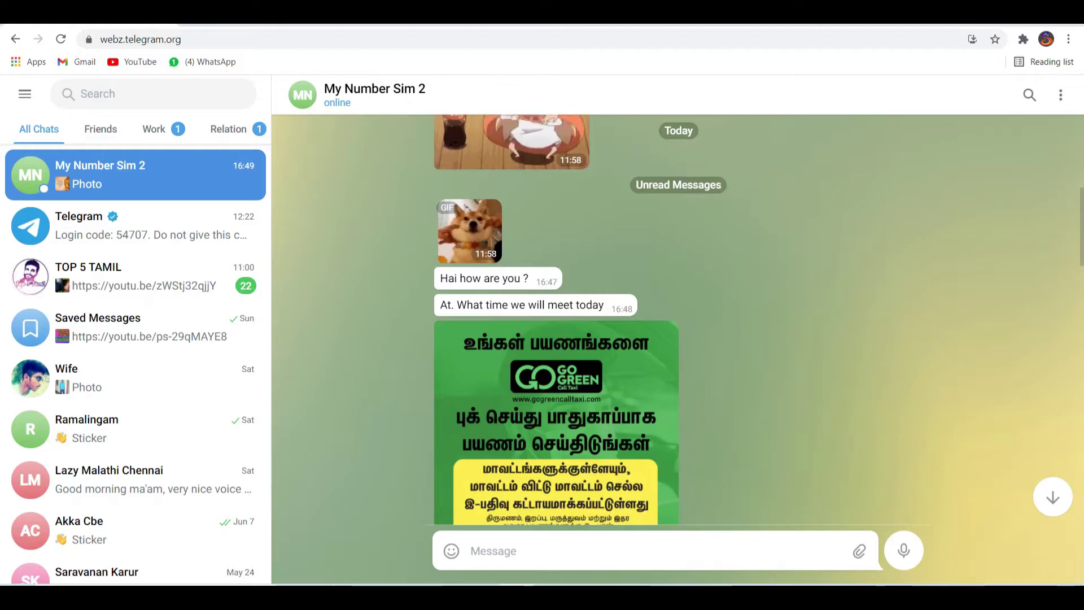
pyautogui.scroll(1, 564, 316)
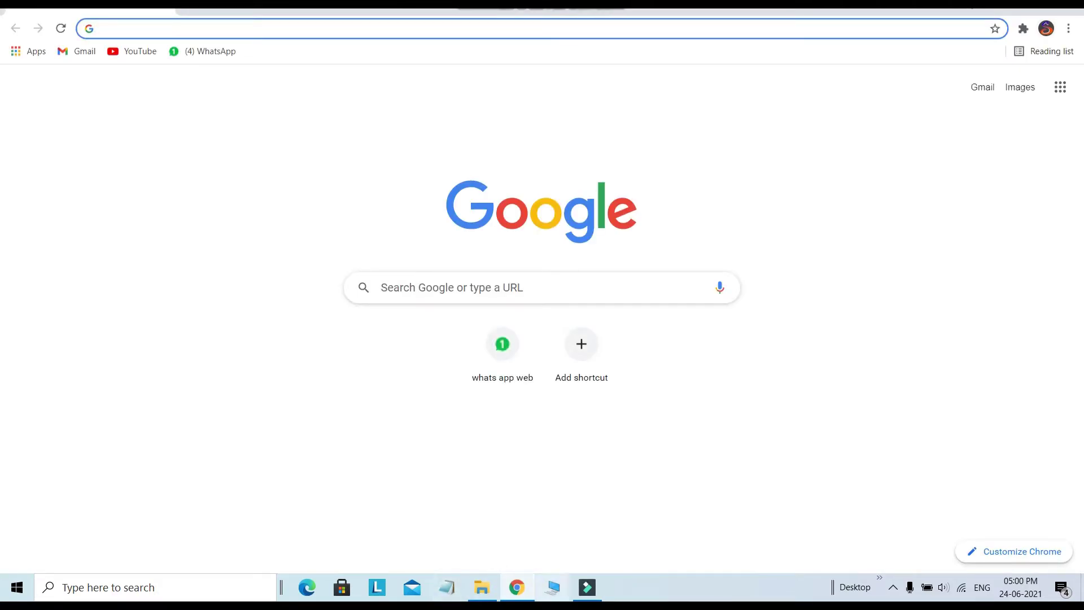
# Search Google for 'telegram web' and open the Web K result.
pyautogui.write('tw')
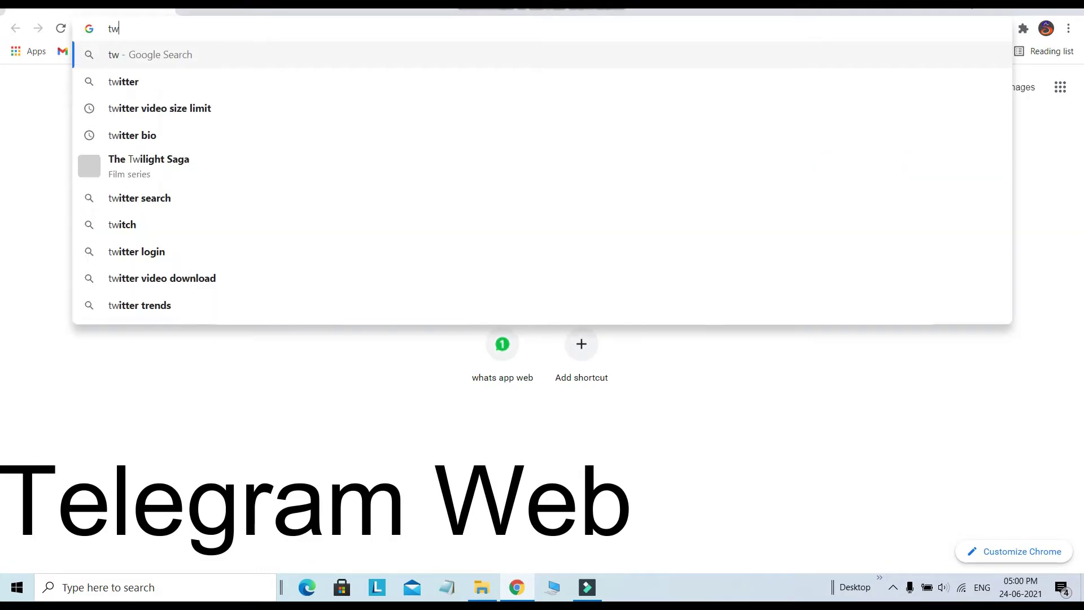
pyautogui.press('BackSpace')
pyautogui.write('ele')
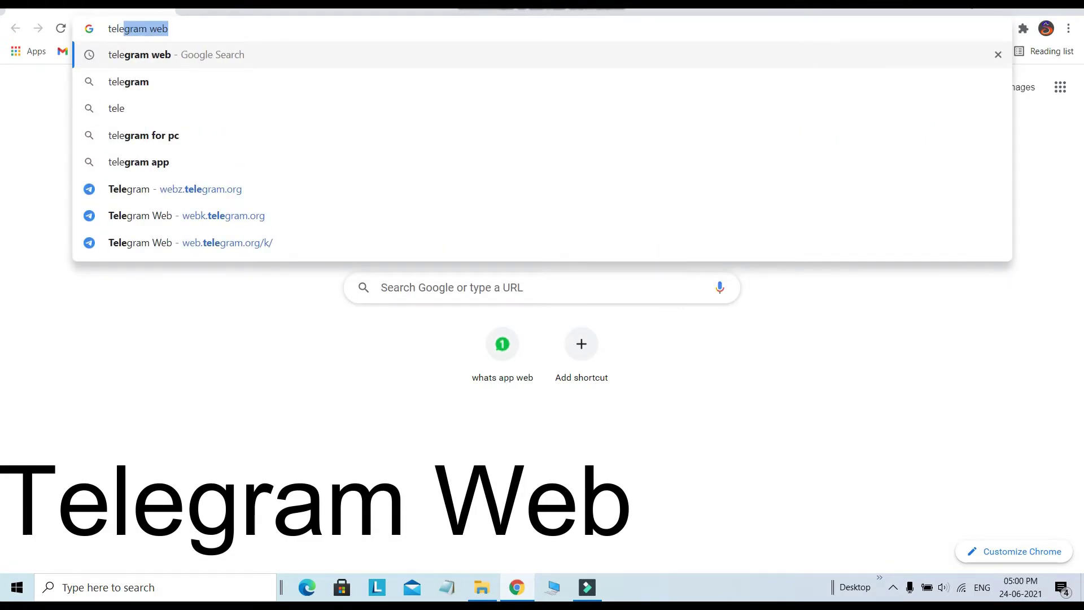
pyautogui.write('gram web')
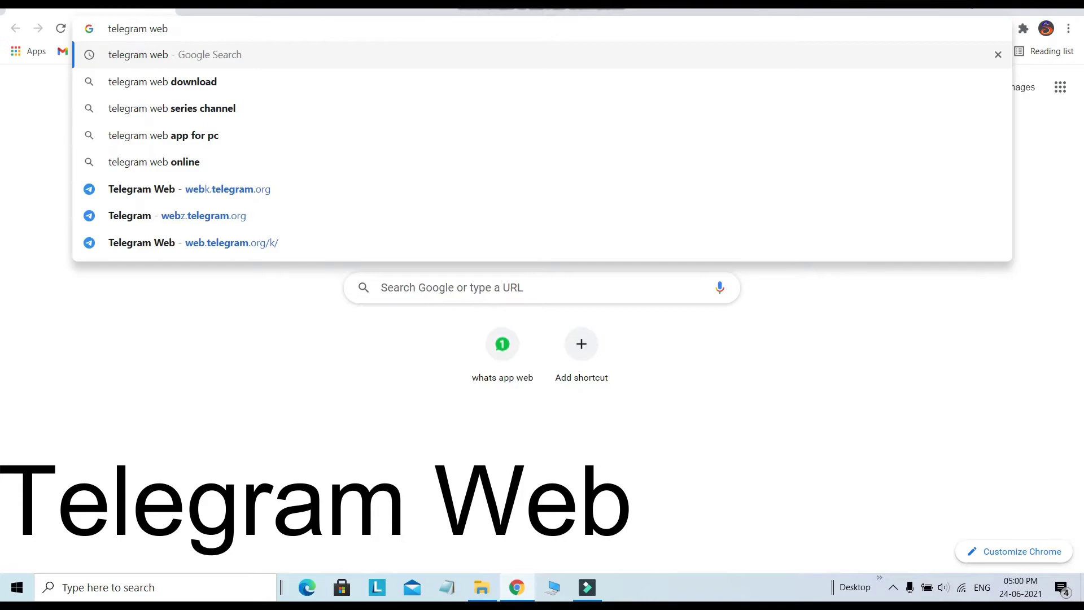
pyautogui.press('Return')
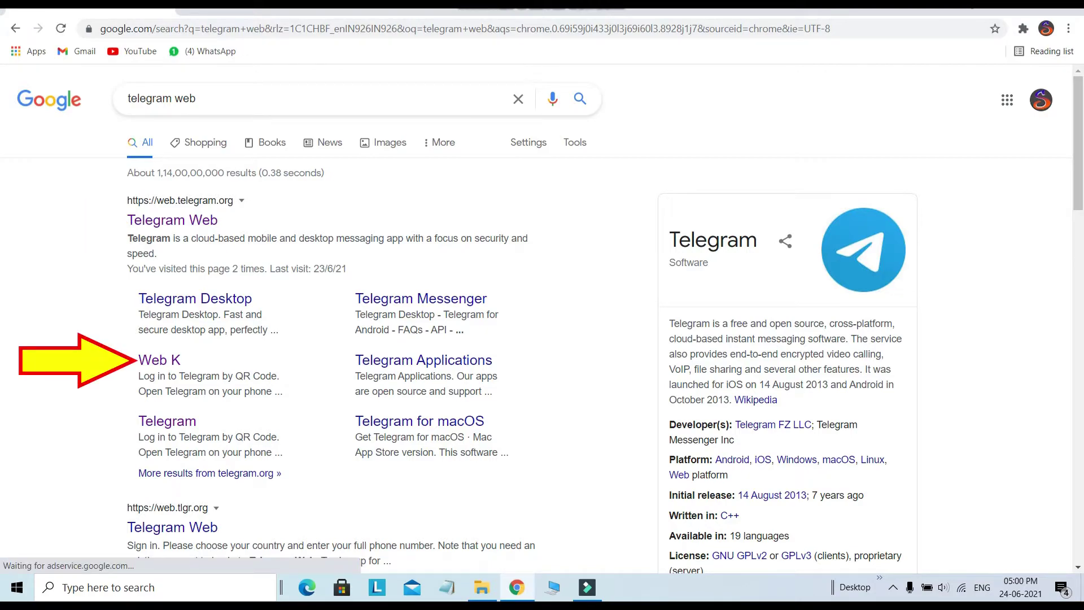
pyautogui.click(159, 360)
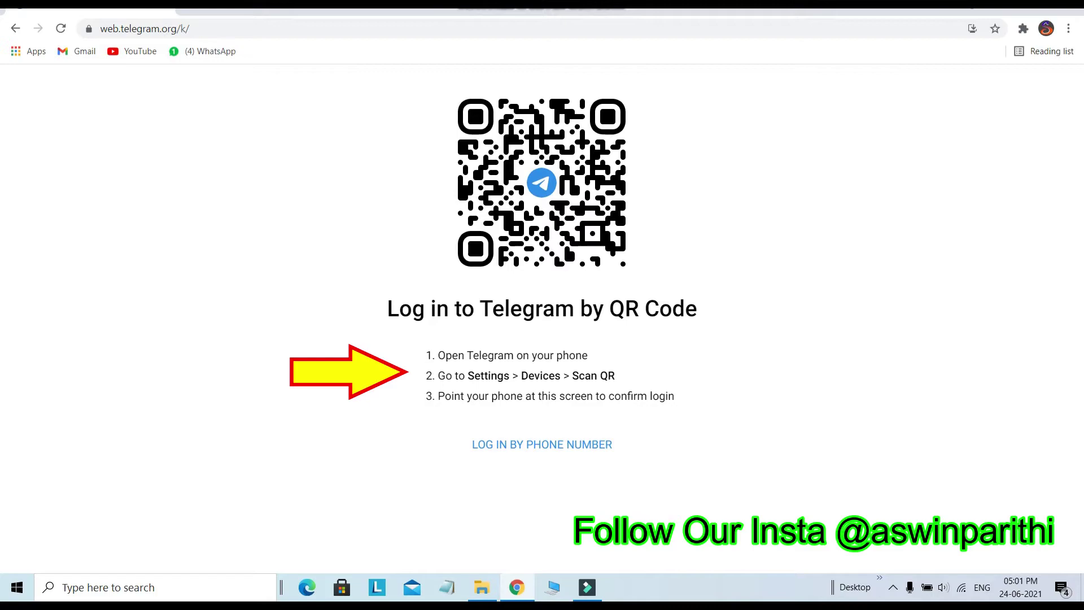
# Highlight the QR login heading and first two instructions, then dismiss the notification permission prompt.
pyautogui.moveTo(388, 309); pyautogui.dragTo(448, 309)
pyautogui.click(450, 309)
pyautogui.moveTo(445, 356); pyautogui.dragTo(583, 355)
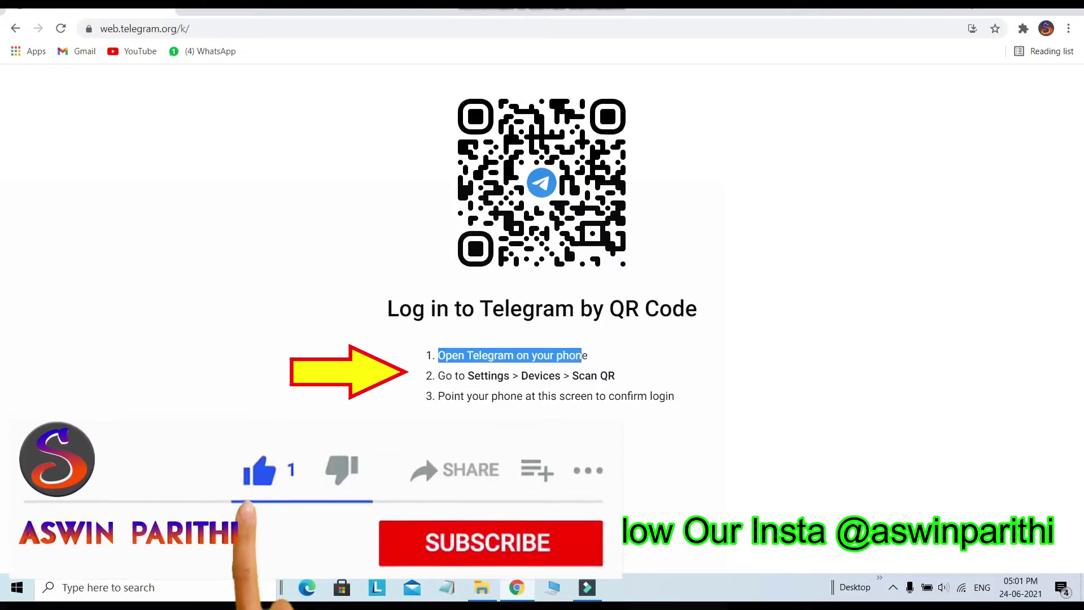
pyautogui.click(583, 356)
pyautogui.moveTo(438, 375); pyautogui.dragTo(615, 376)
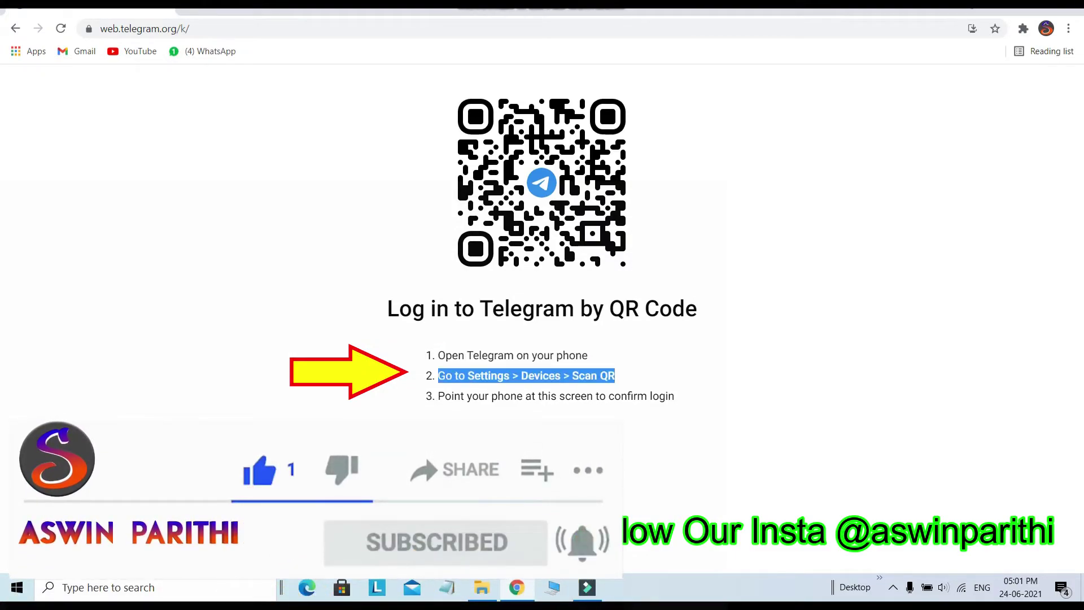
pyautogui.click(615, 377)
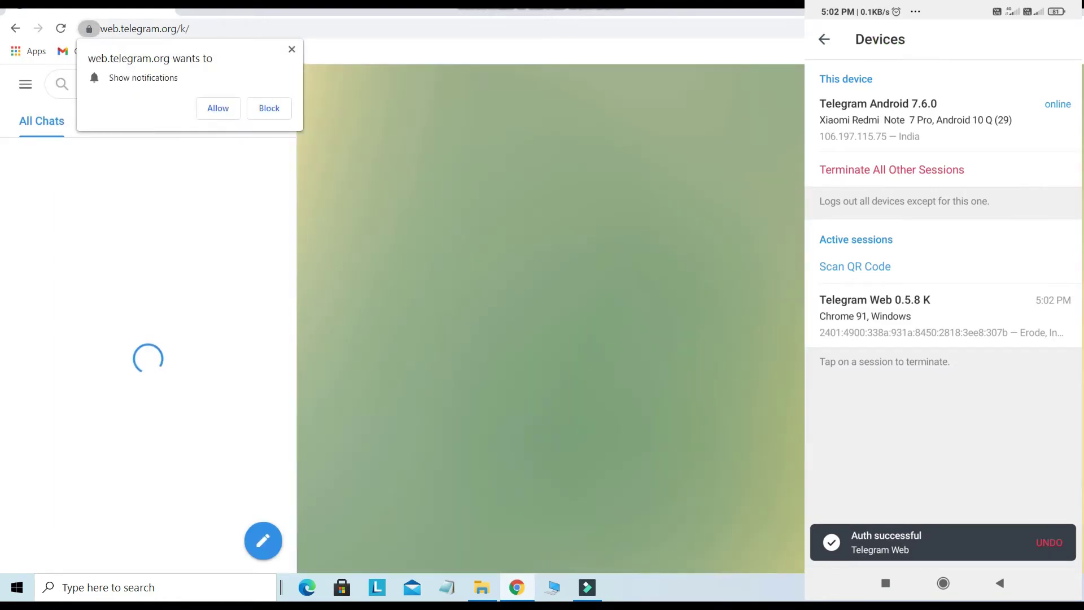
pyautogui.click(218, 108)
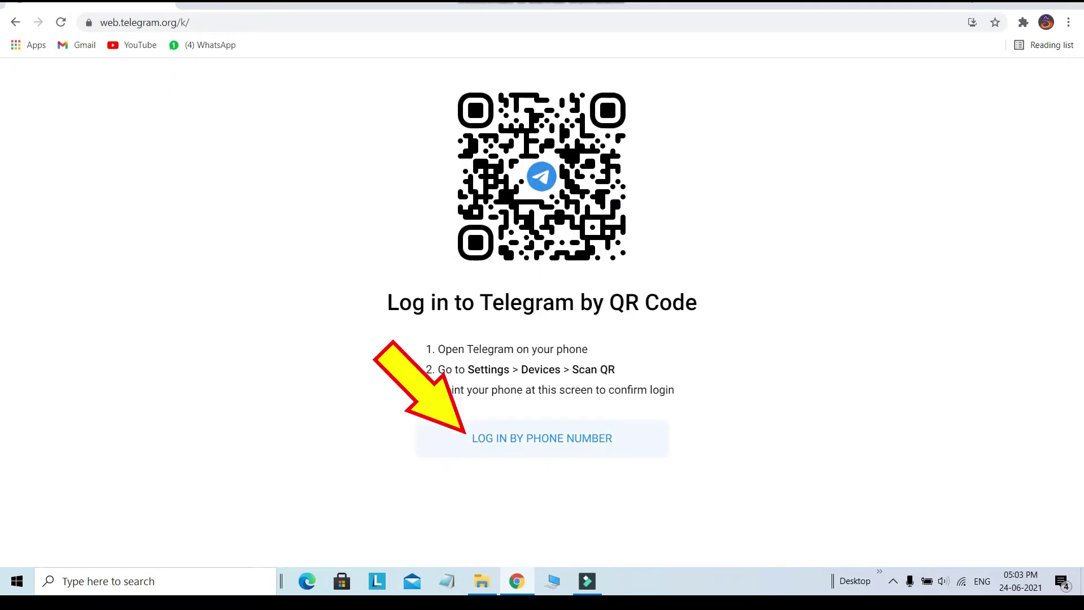
# Log in by phone number using the saved number suggestion, then enter the received login code.
pyautogui.click(518, 439)
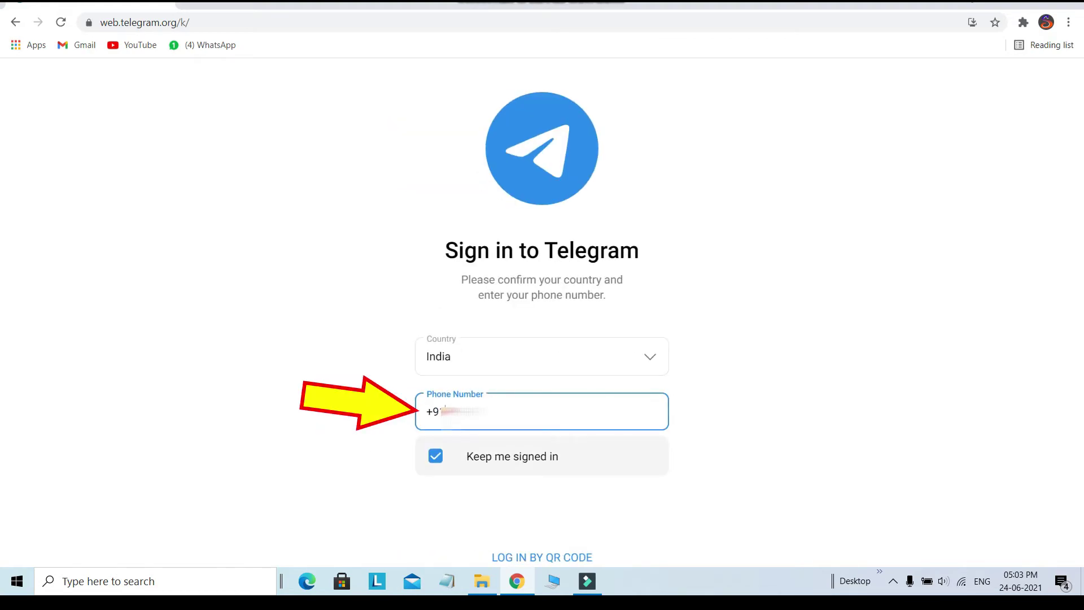
pyautogui.write('8')
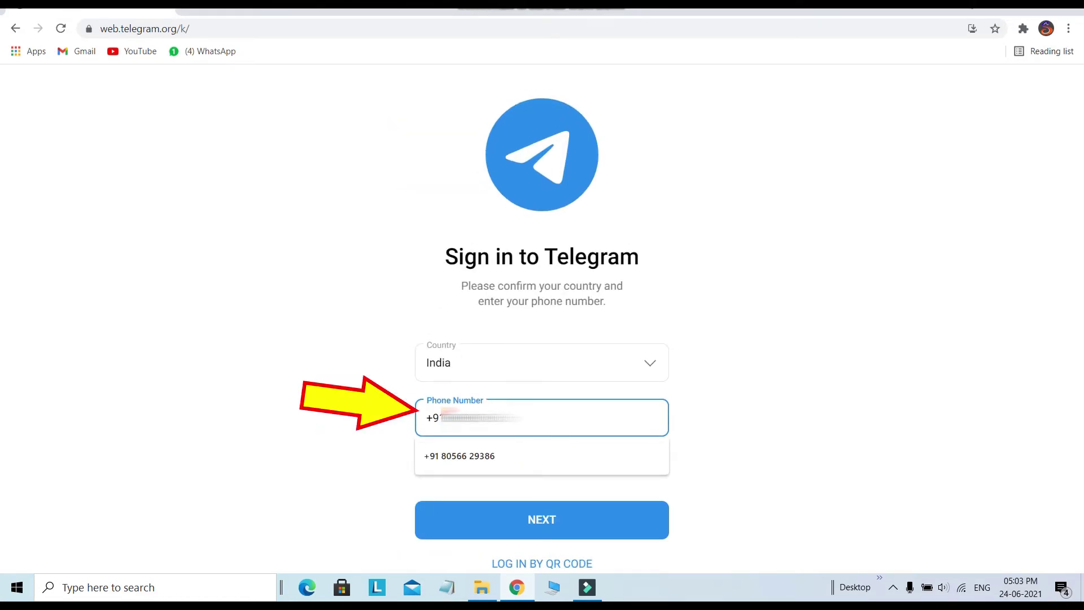
pyautogui.press('Down')
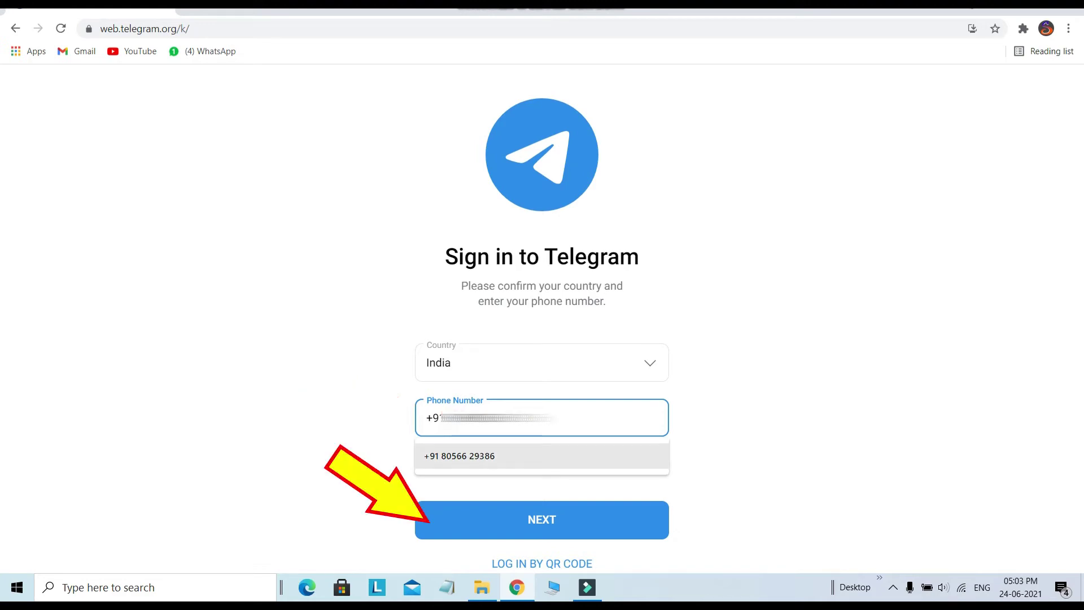
pyautogui.press('Return')
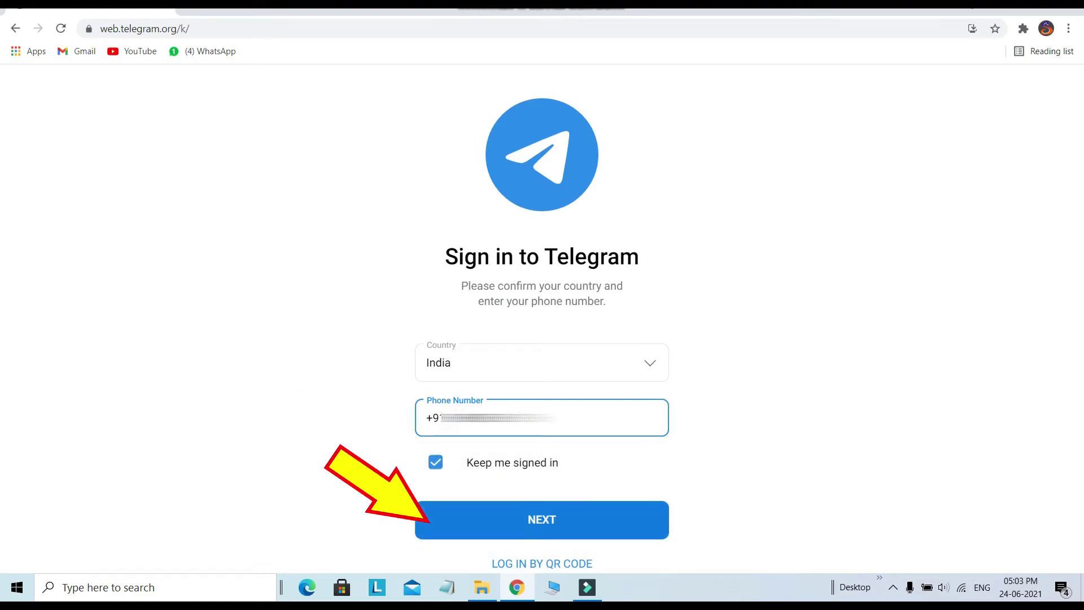
pyautogui.click(542, 519)
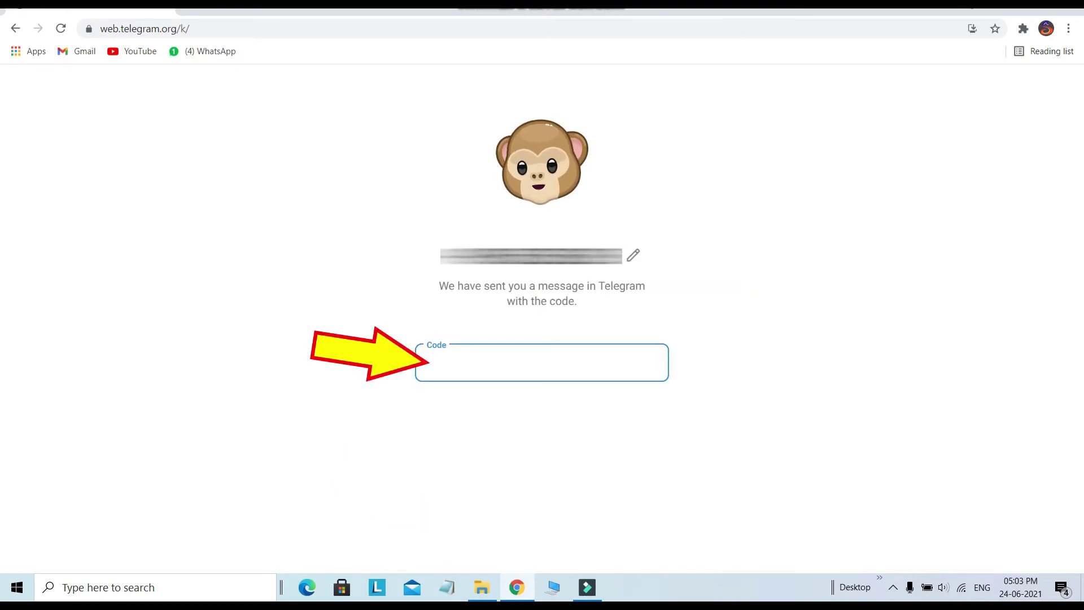
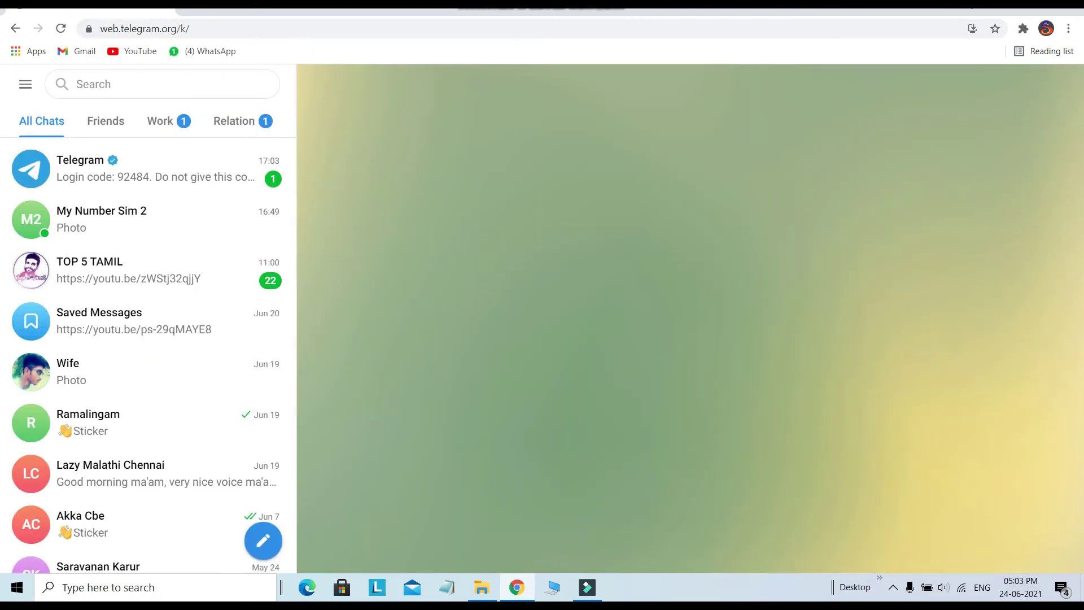
# Browse the My Number Sim 2, Telegram, TOP 5 TAMIL and Wife conversations.
pyautogui.click(148, 219)
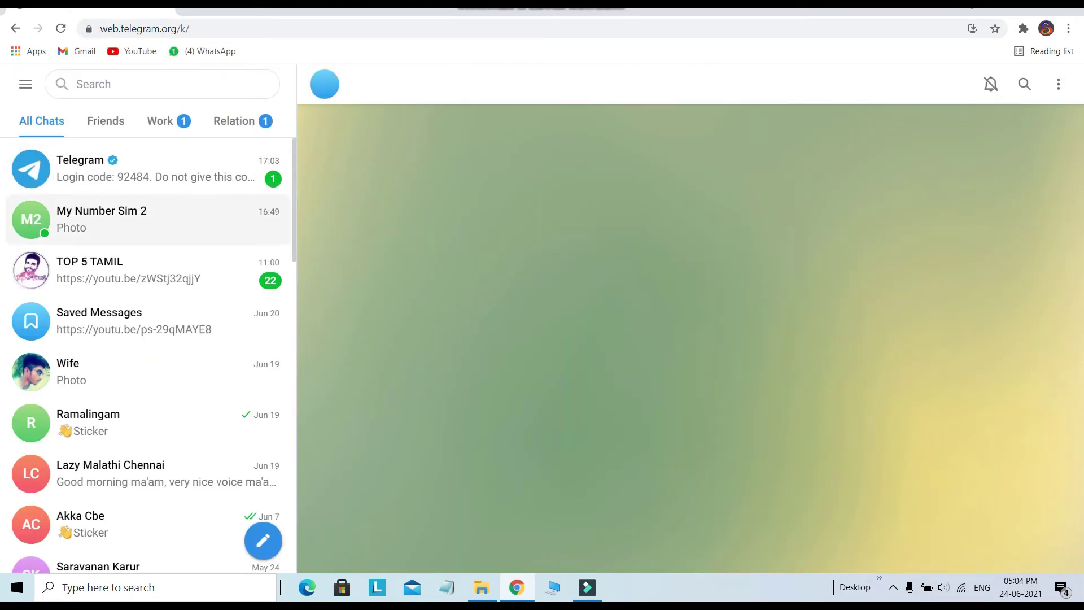
pyautogui.click(148, 169)
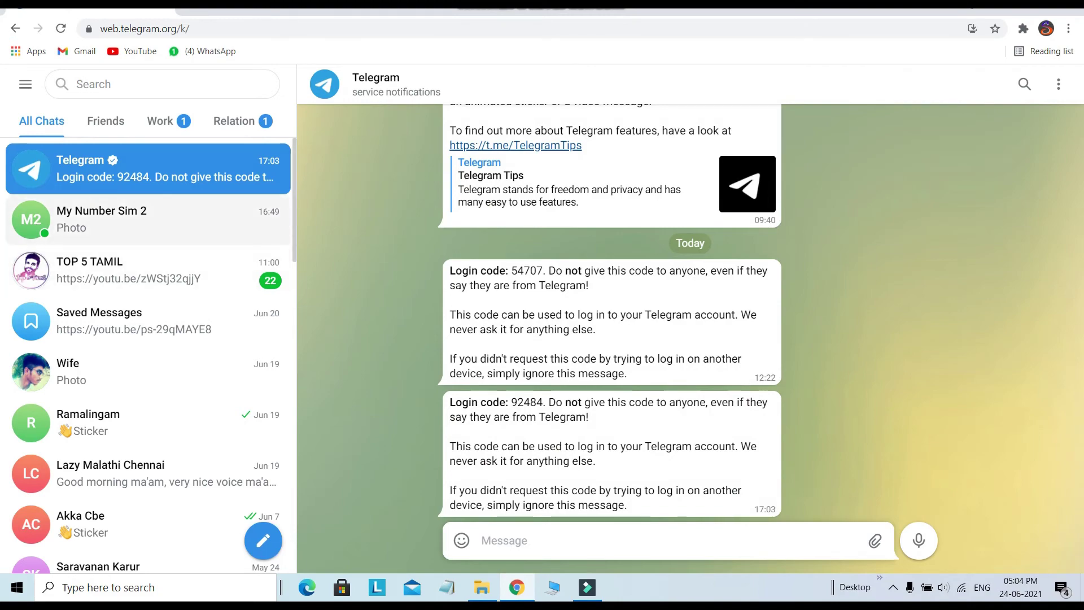
pyautogui.click(148, 219)
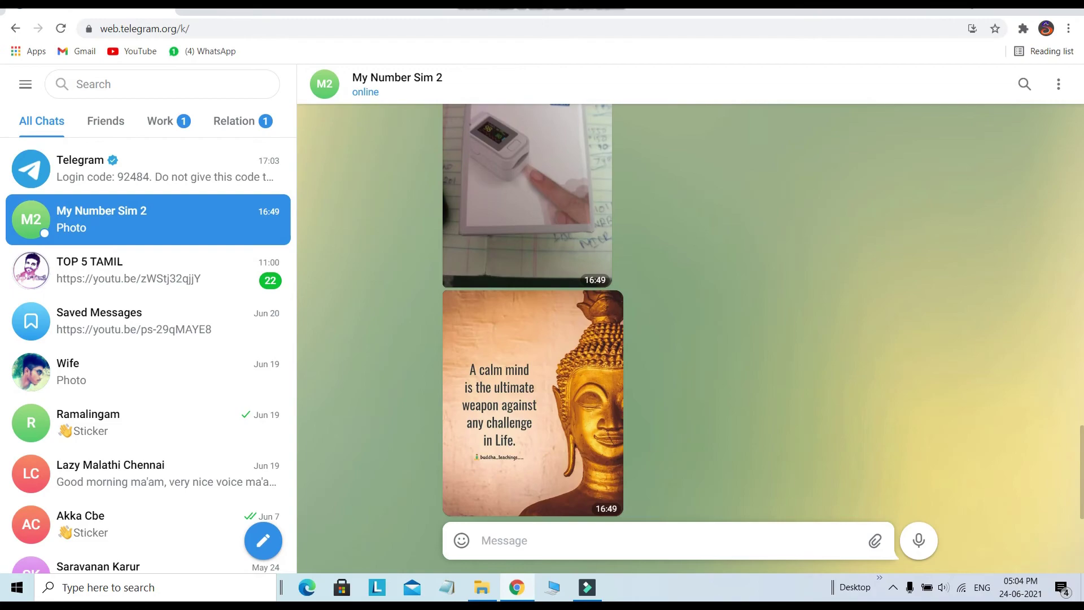
pyautogui.click(148, 271)
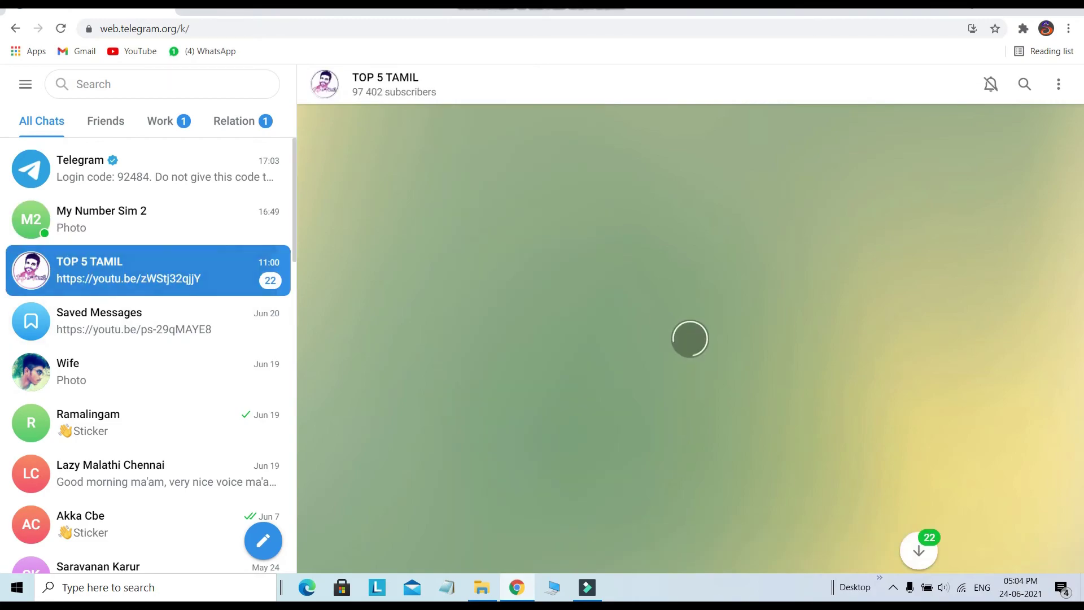
pyautogui.click(96, 219)
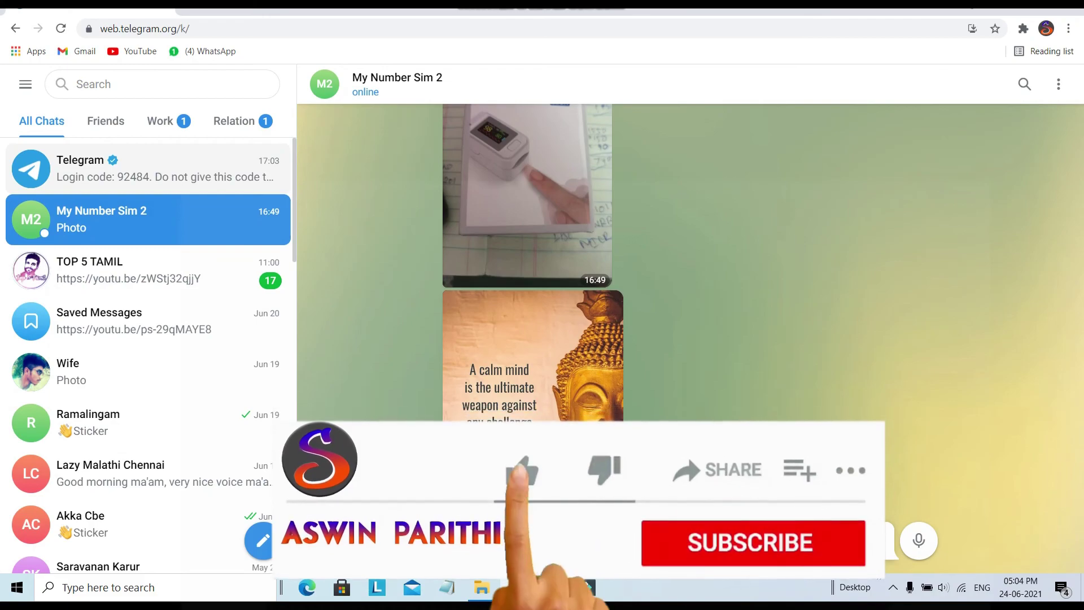
pyautogui.click(96, 168)
pyautogui.click(96, 371)
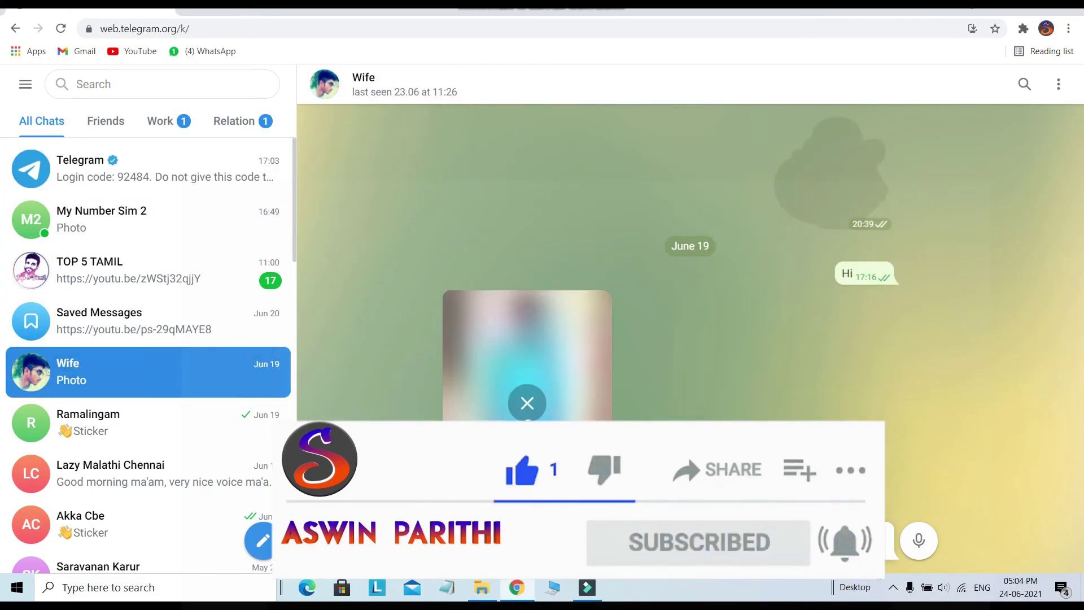
# Open the Telegram service notifications chat and scroll through today's login code messages.
pyautogui.click(113, 170)
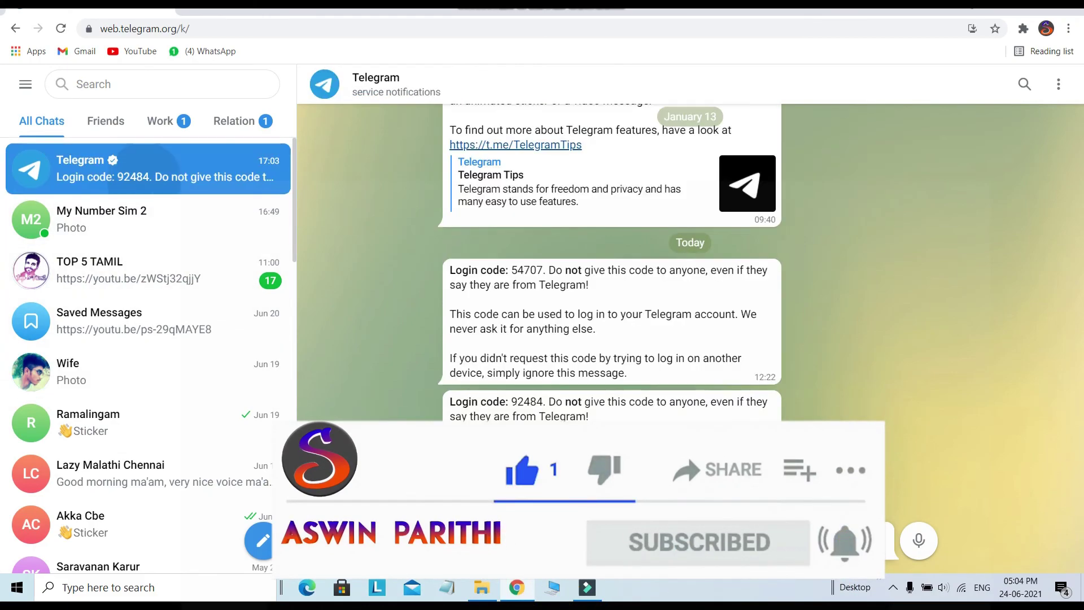
pyautogui.scroll(1, 688, 260)
pyautogui.scroll(4, 610, 260)
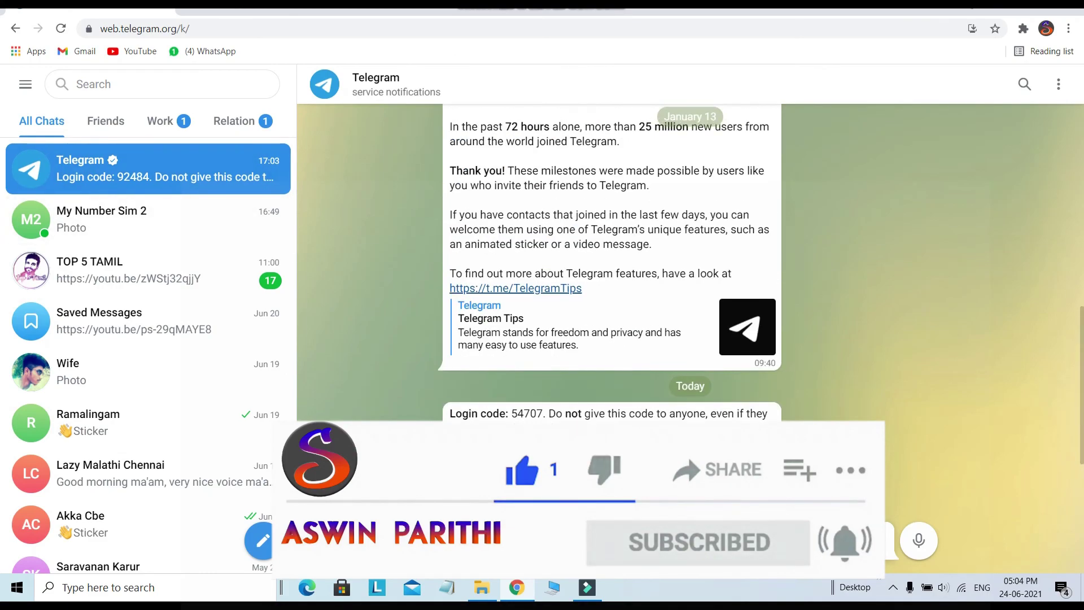
pyautogui.scroll(-3, 610, 259)
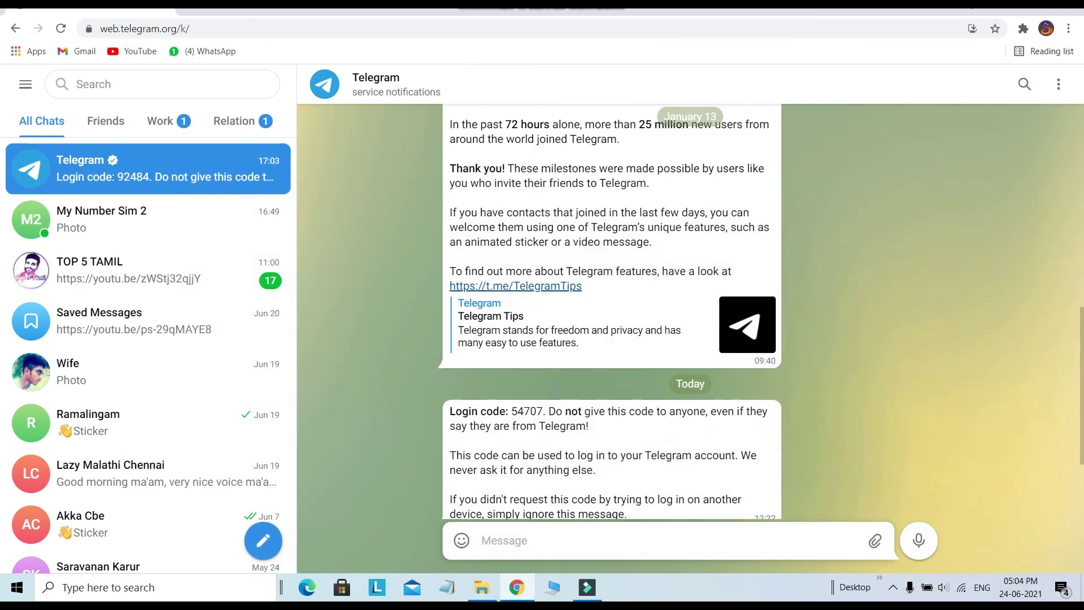
pyautogui.scroll(-1, 690, 339)
pyautogui.scroll(-3, 690, 310)
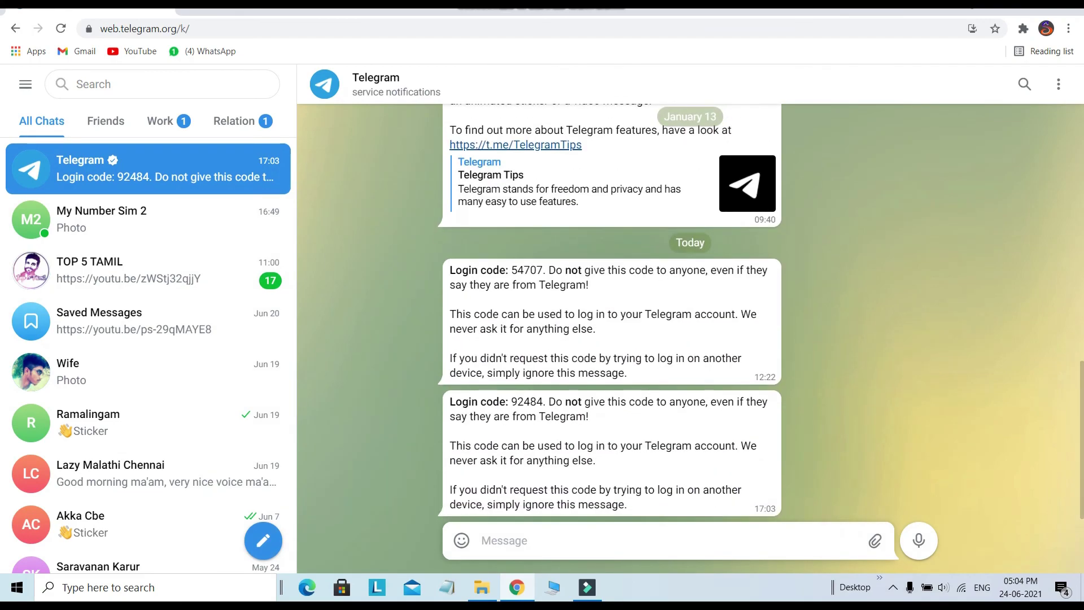